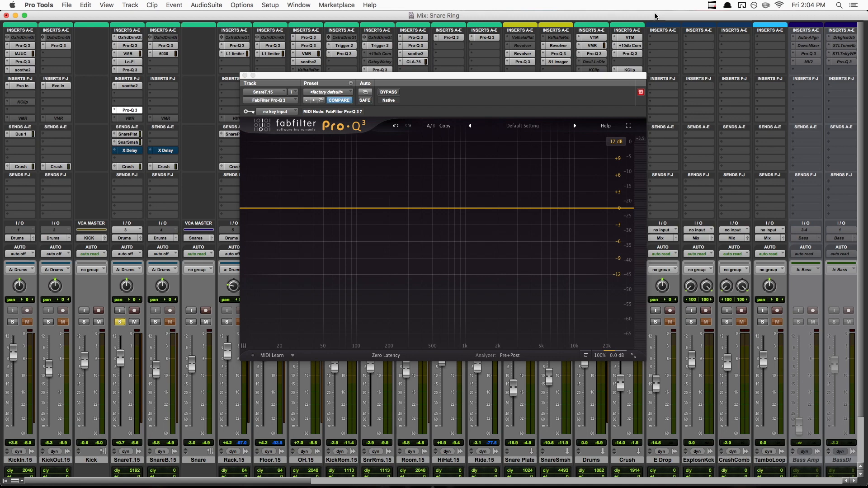
- Audition the soloed top snare and add a narrow bell boost at about 194 Hz, +6.4 dB, with Q about 8
key(space)
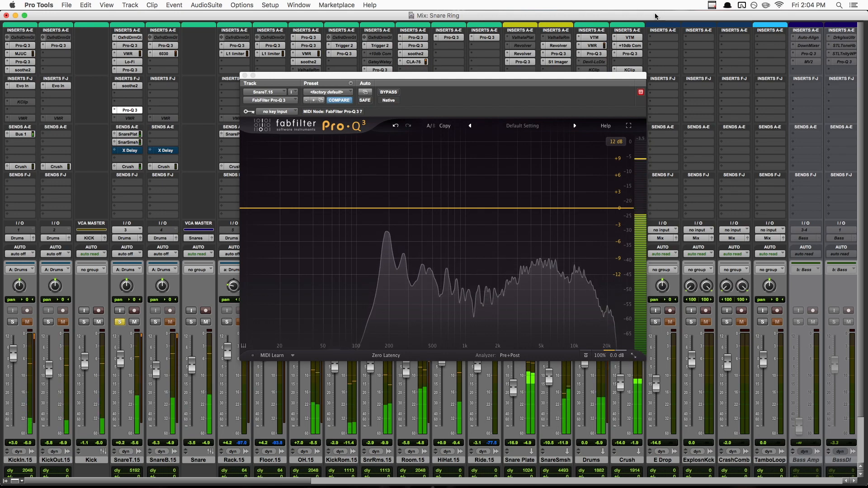
key(space)
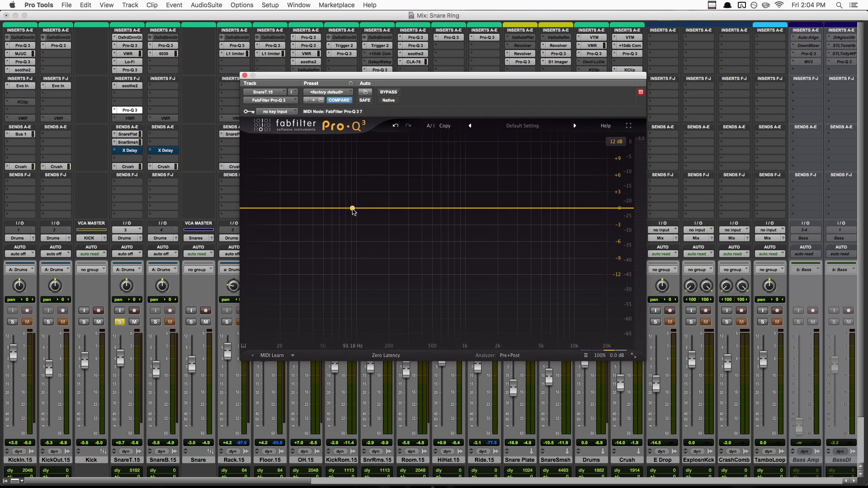
drag(353, 209, 388, 176)
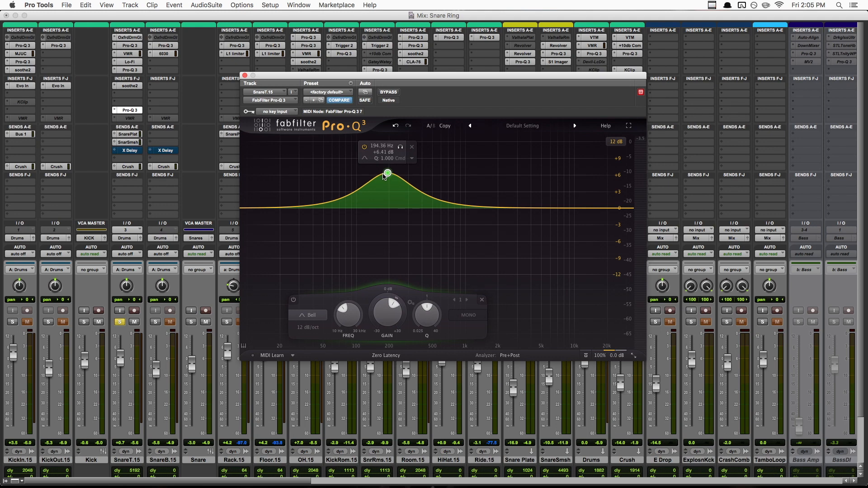
scroll(387, 177, up, 15)
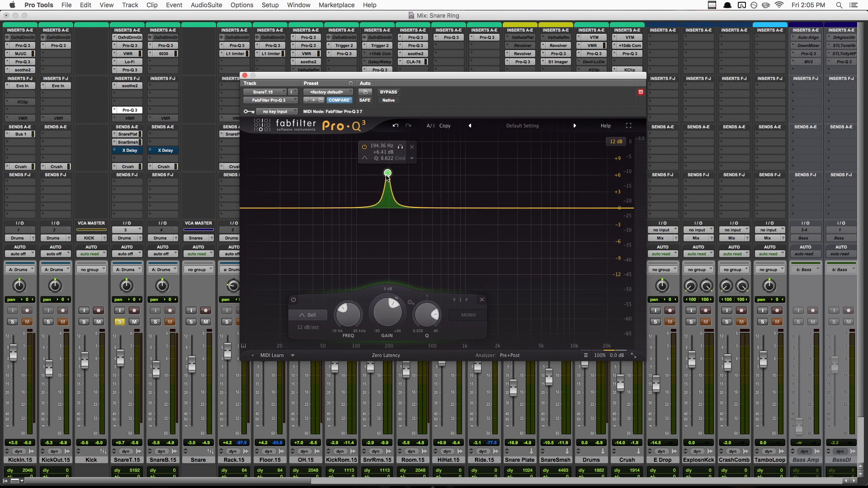
scroll(388, 177, down, 2)
scroll(388, 177, down, 2)
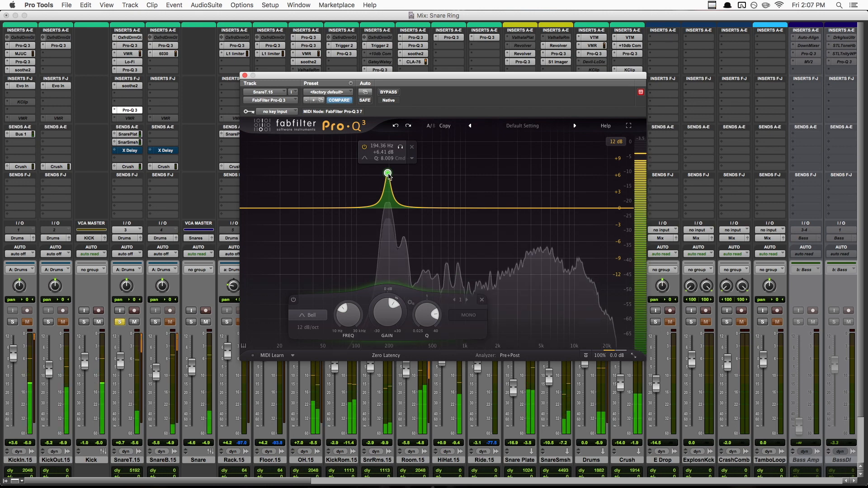
- Sweep the bell to about 280 Hz during playback and turn it into a cut of about -9 dB with Q about 7
drag(389, 174, 406, 146)
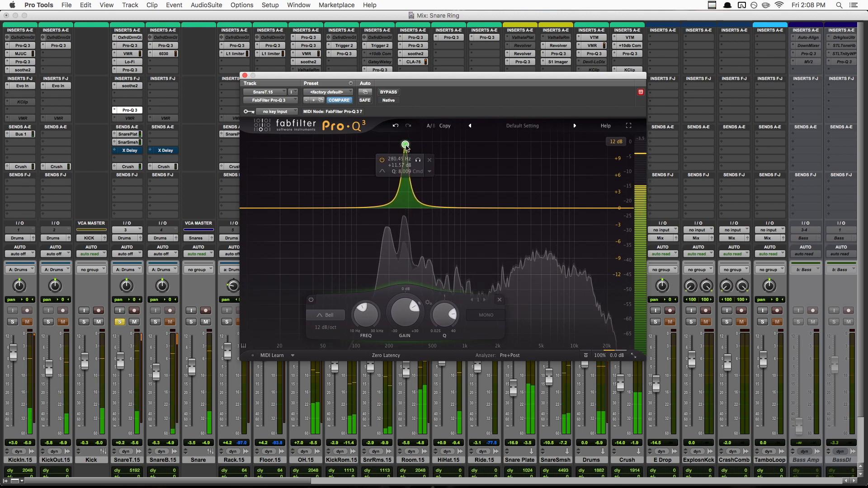
key(space)
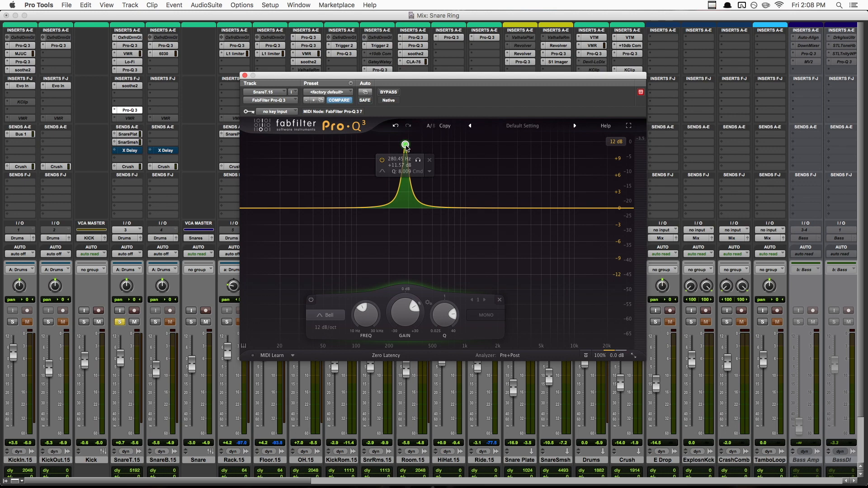
double_click(404, 312)
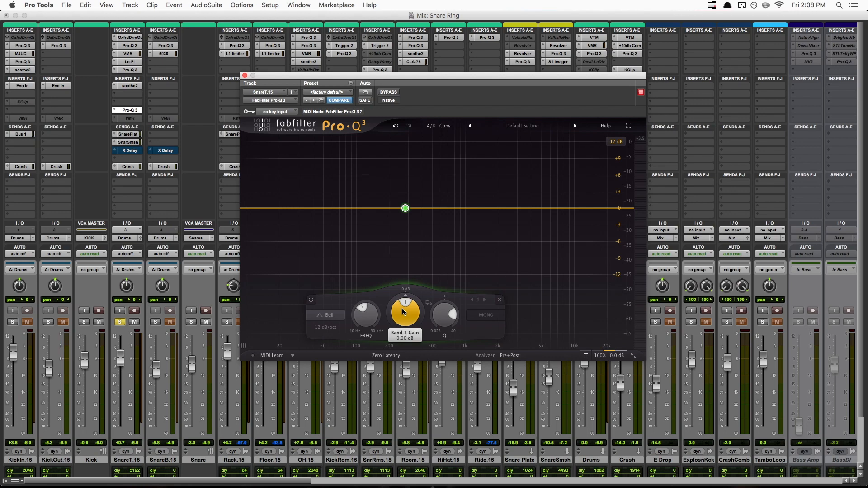
key(space)
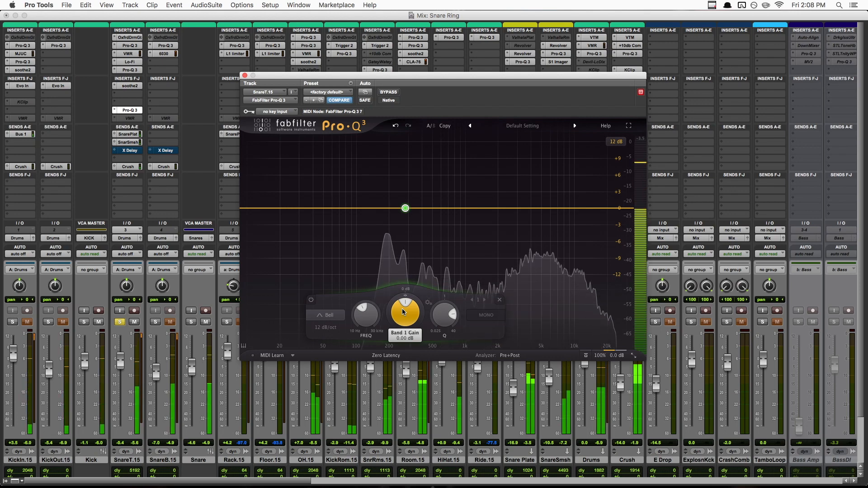
drag(404, 312, 417, 374)
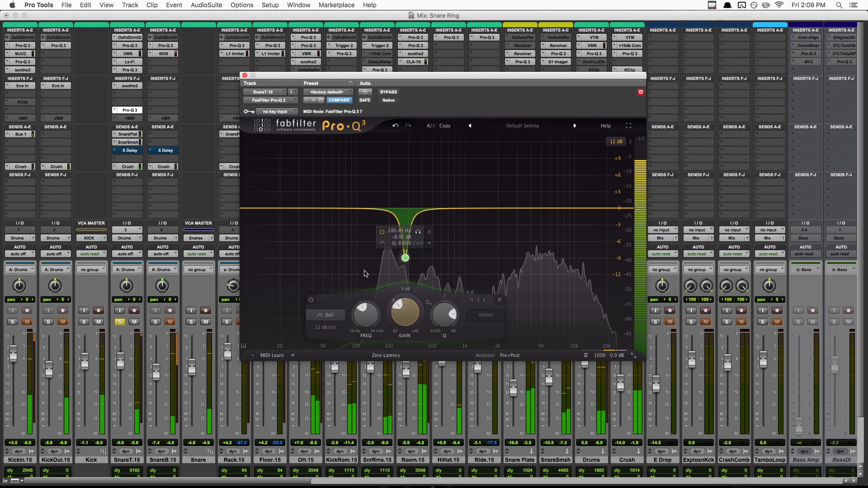
scroll(433, 318, down, 3)
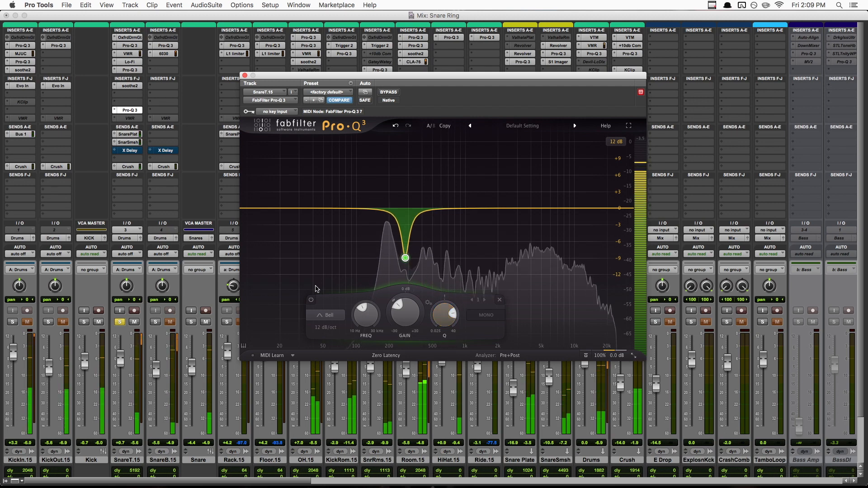
key(space)
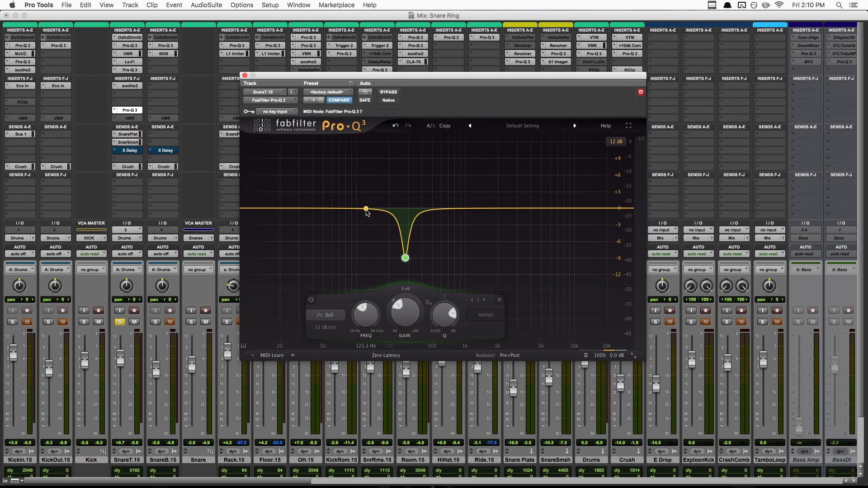
- Add a second bell at about 421 Hz during playback and set it to a cut of about -6.8 dB with Q about 6.1
key(space)
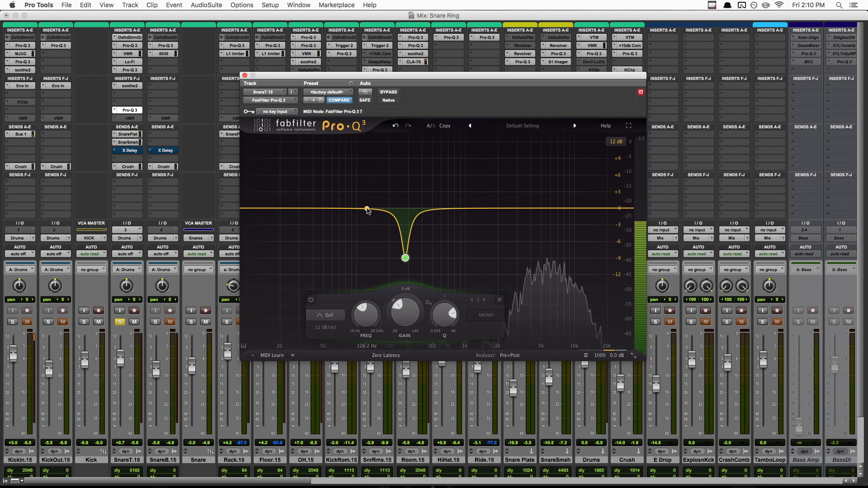
drag(368, 208, 425, 155)
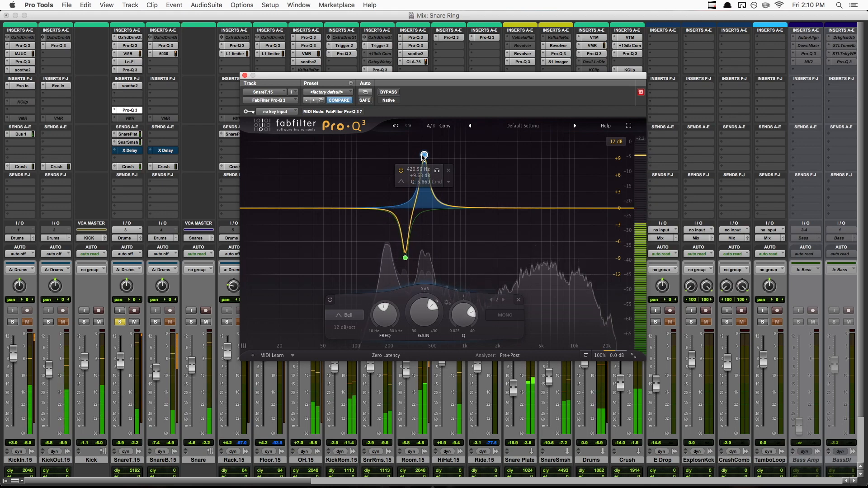
drag(424, 317, 422, 349)
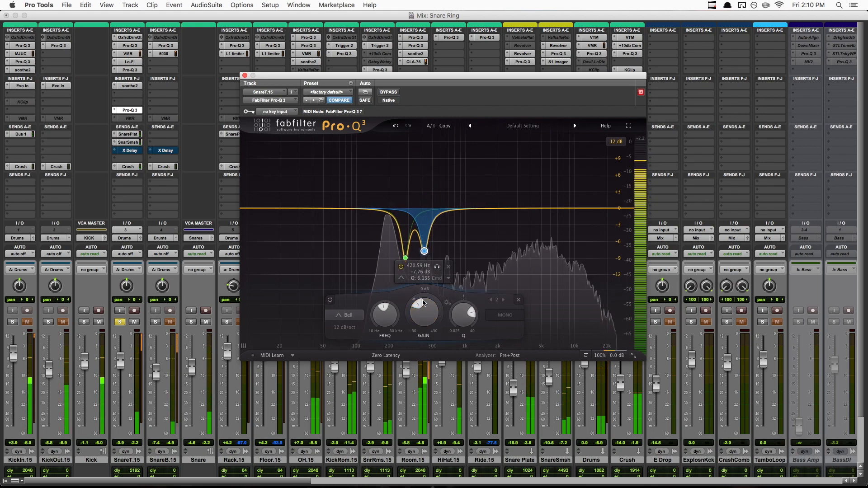
drag(426, 311, 420, 319)
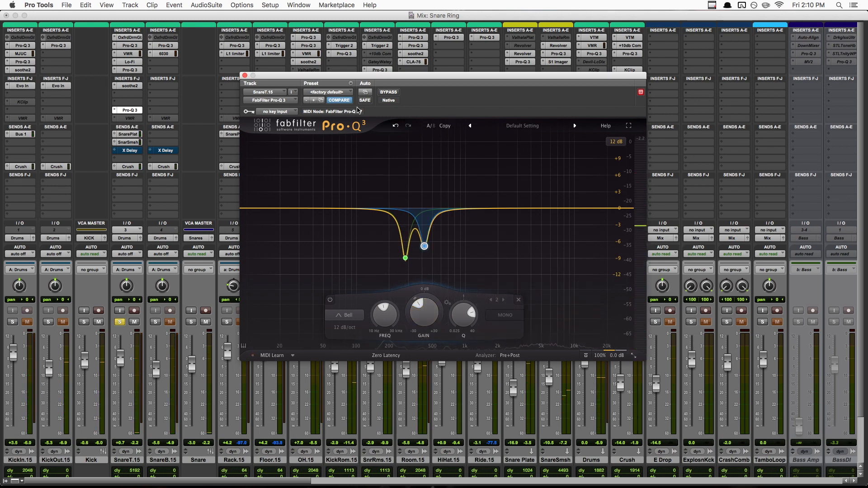
- Compare the snare with the EQ bypassed and active during playback, ending with the EQ active
click(388, 92)
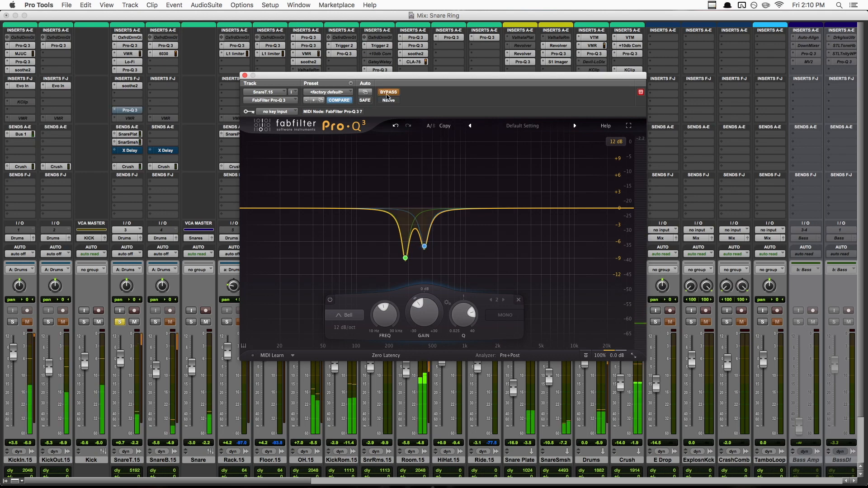
click(388, 93)
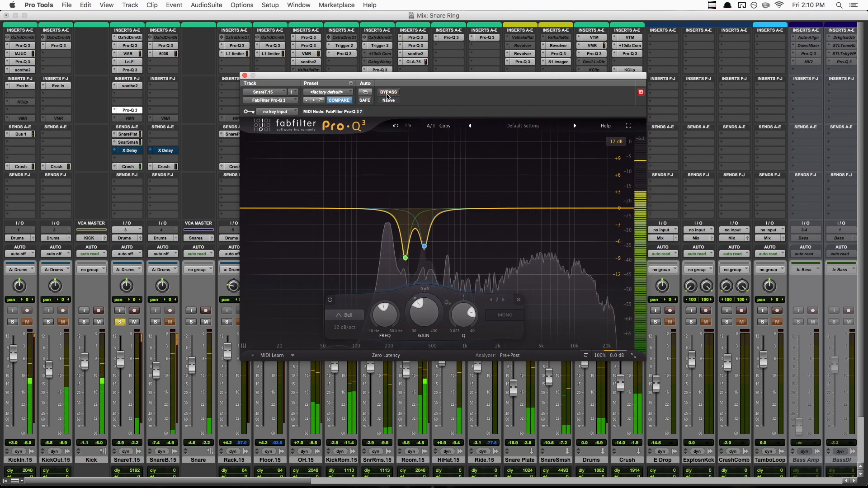
click(388, 93)
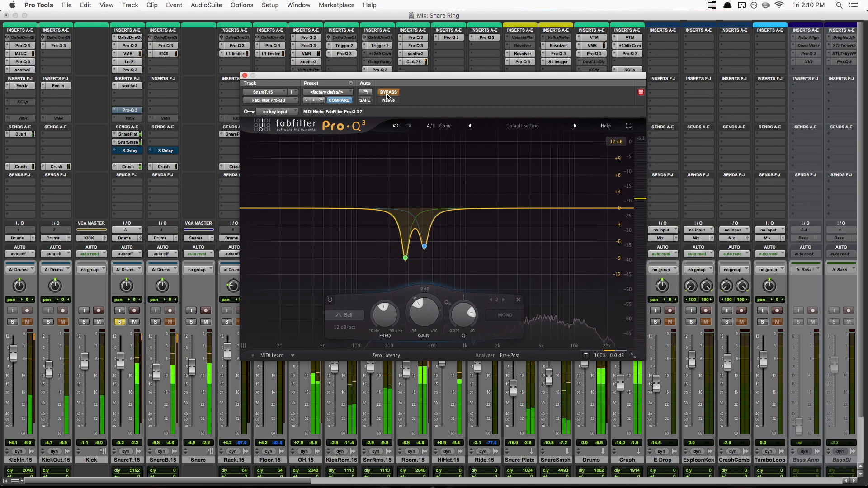
click(388, 93)
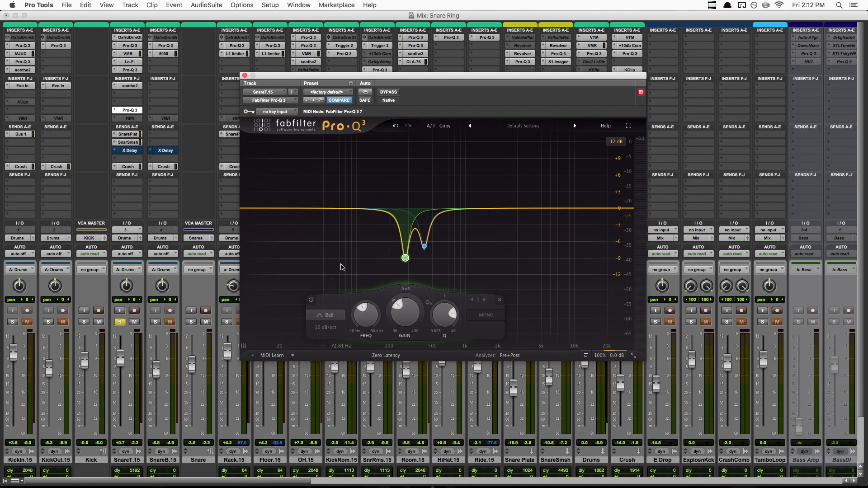
- Give both cut bands a positive dynamic range reaching back up to about the 0 dB line, and play the snare
mouse_move(406, 261)
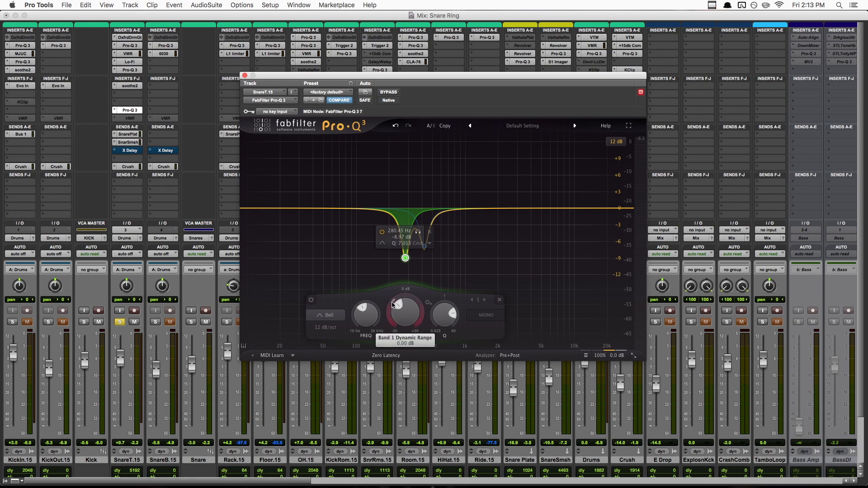
drag(393, 301, 397, 229)
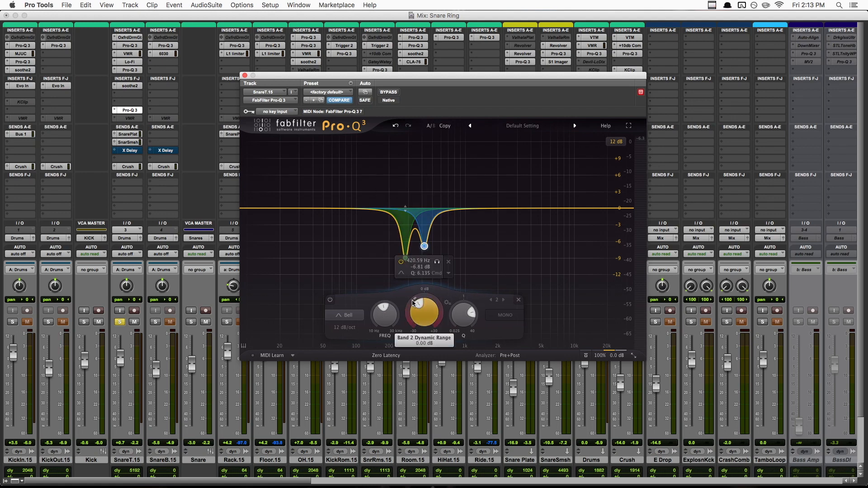
drag(414, 299, 409, 285)
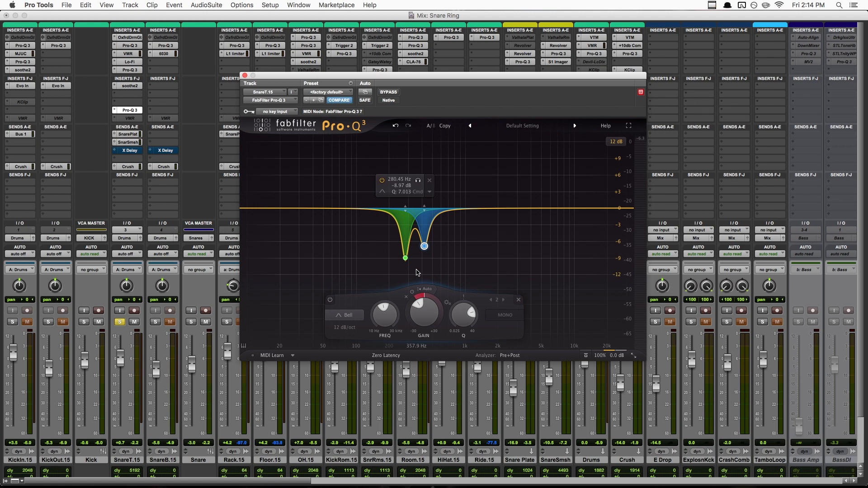
key(space)
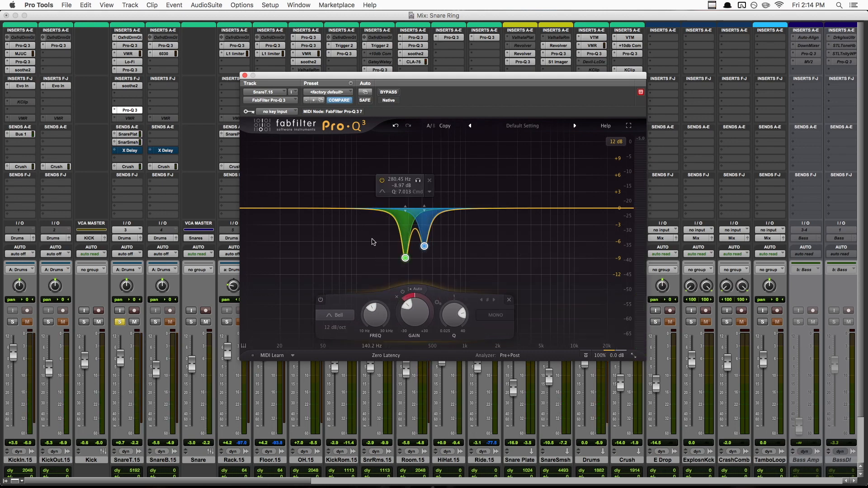
- Compare the static and dynamic versions of both cuts during playback by undoing and redoing the dynamic range removal
click(350, 265)
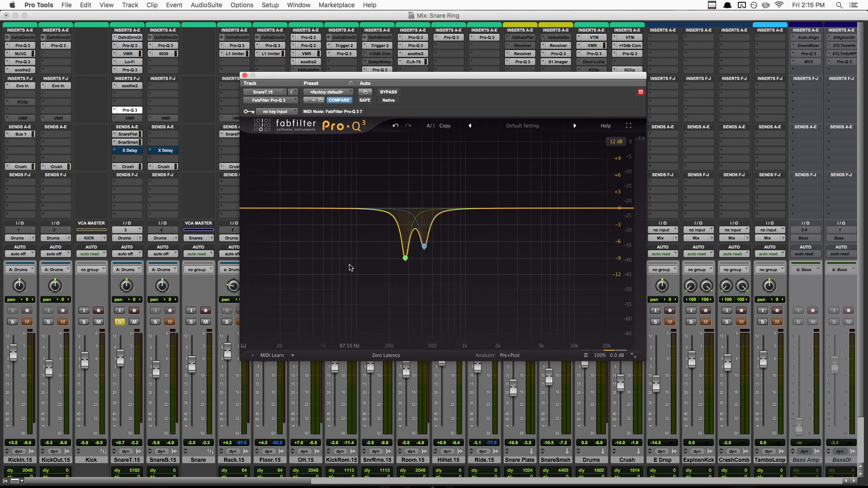
click(395, 126)
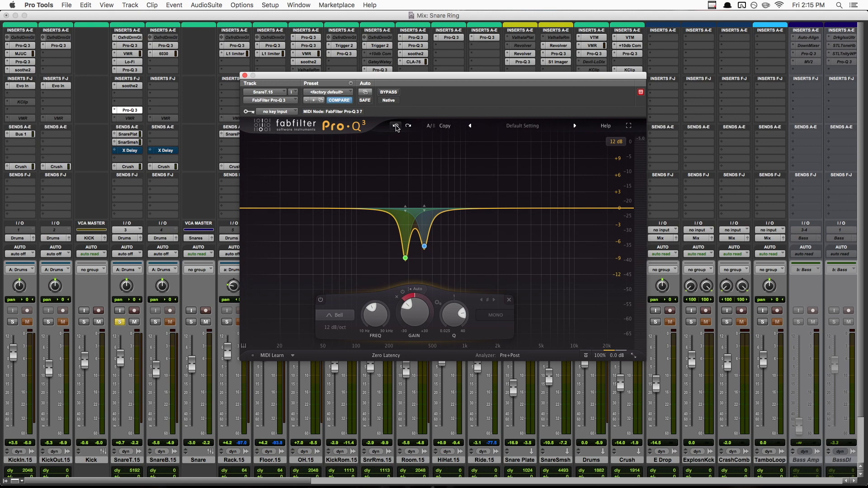
click(409, 128)
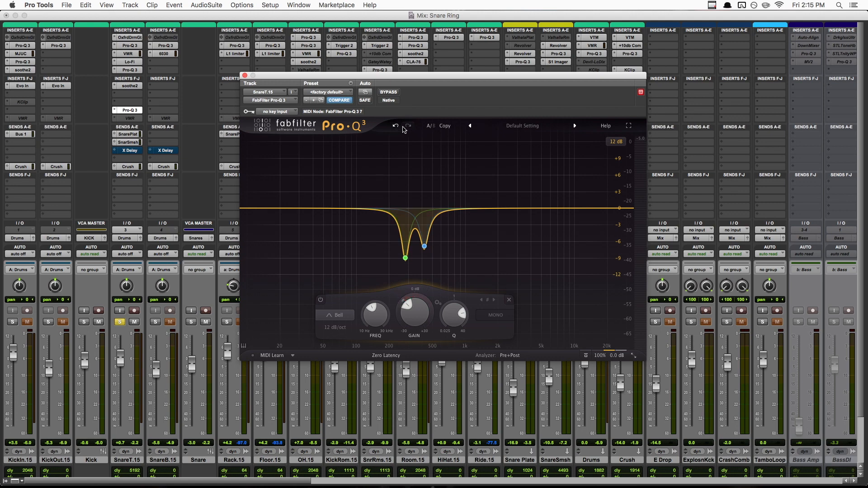
key(space)
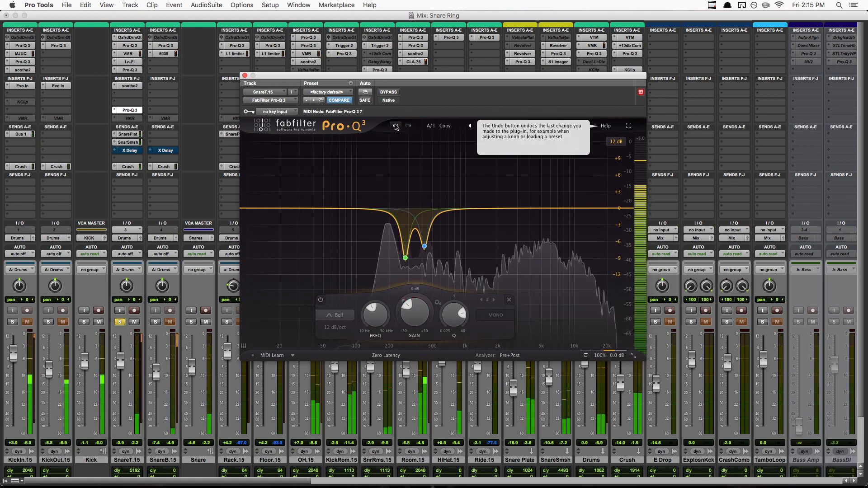
click(395, 126)
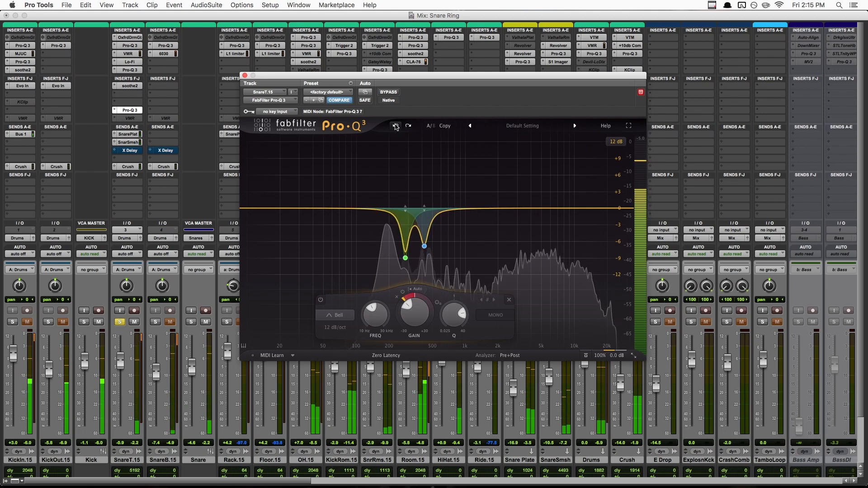
click(409, 127)
click(396, 126)
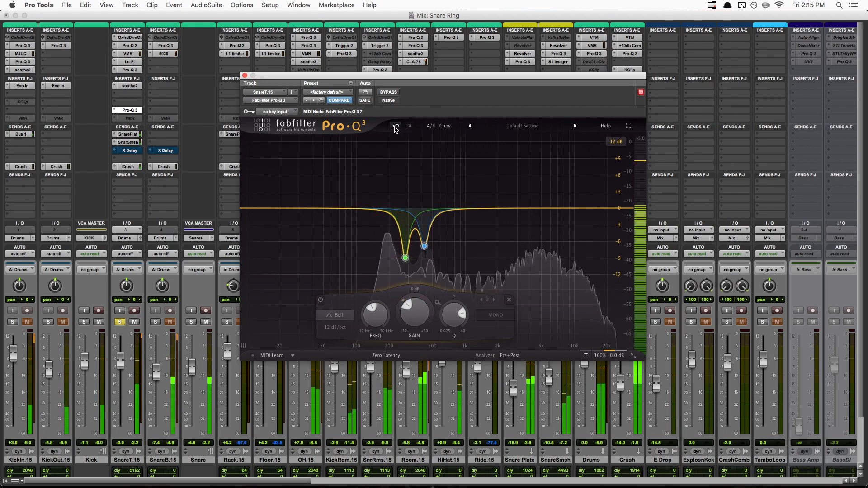
click(395, 127)
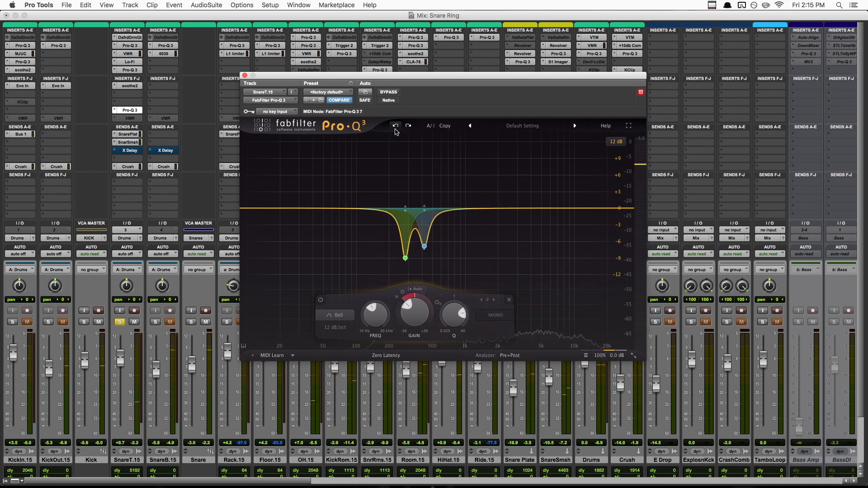
- Deepen both cuts with band 1's dynamic range at +15.23 dB, and audition the snare with and without the dynamics
drag(407, 305, 401, 307)
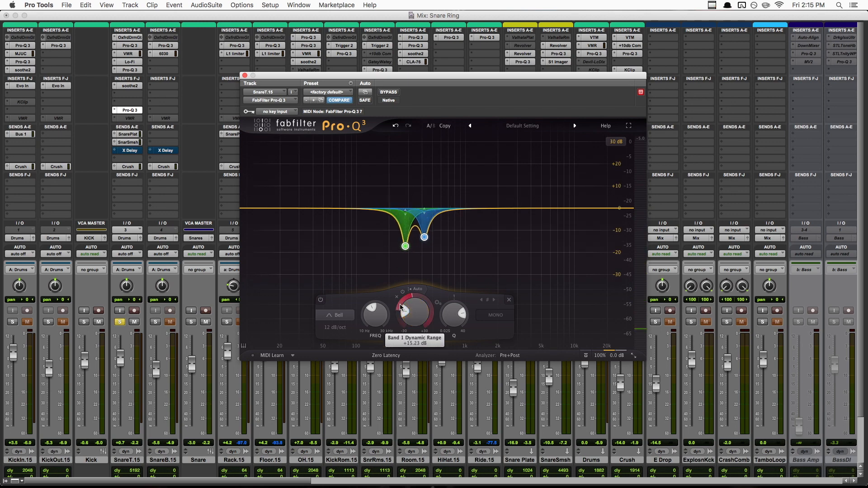
click(396, 127)
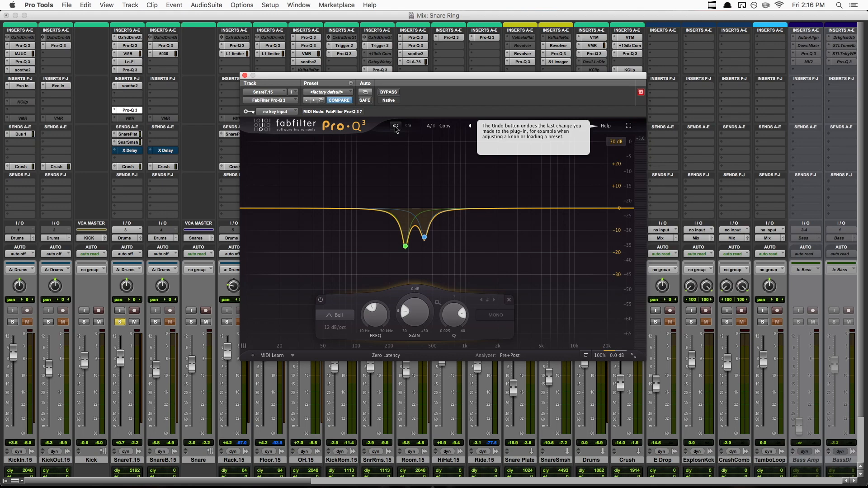
key(space)
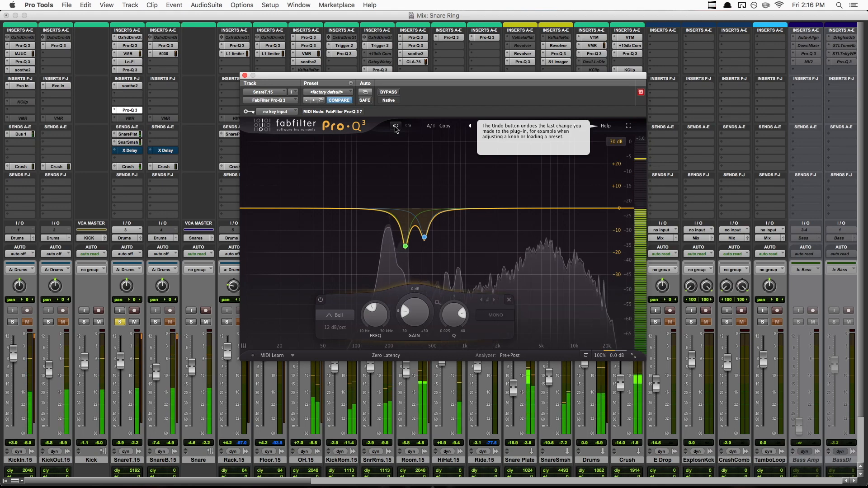
click(395, 127)
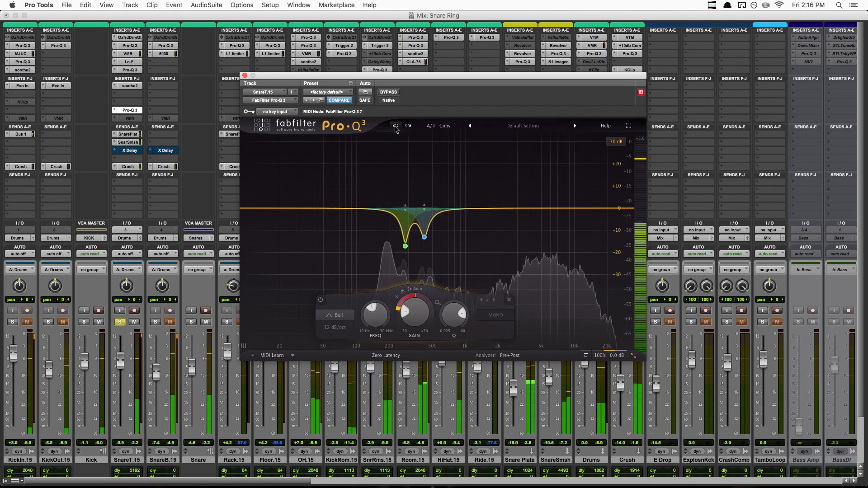
- Compare the deepened cuts without and with their dynamic range during playback, and undo the deepening of both bands
click(408, 127)
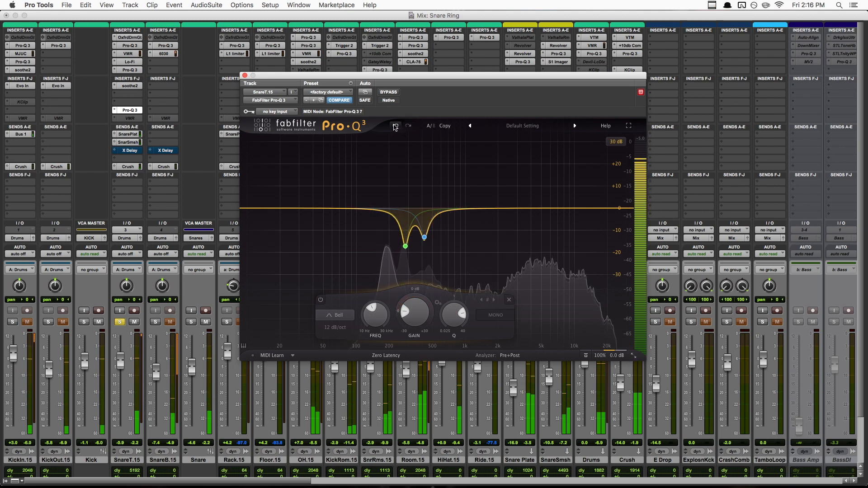
click(395, 127)
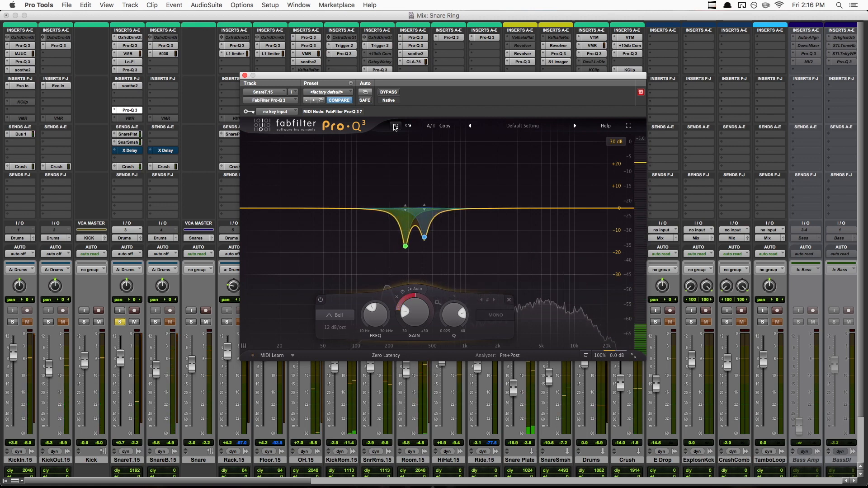
mouse_move(404, 249)
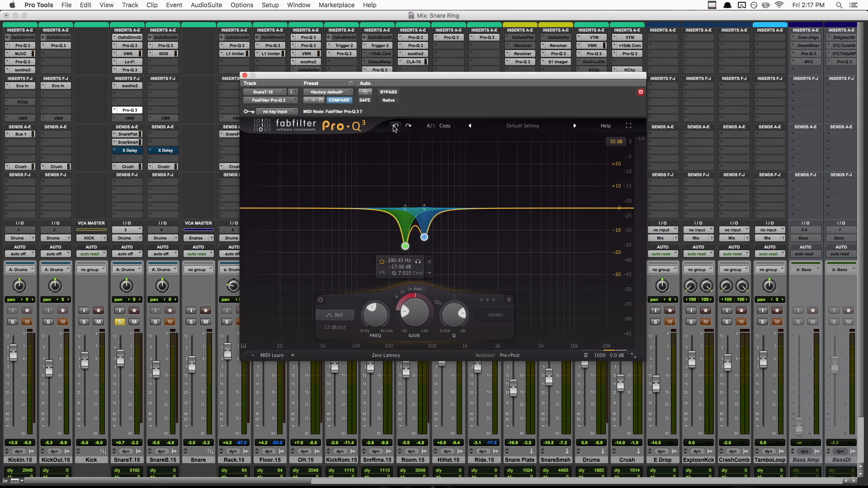
click(395, 126)
click(395, 126)
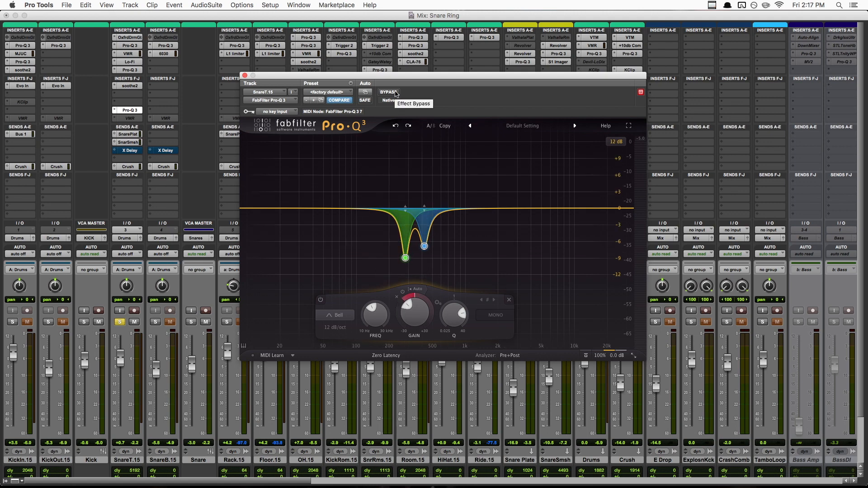
- Compare the snare with the restored dynamic cuts bypassed and active during playback, leaving the EQ active
click(395, 93)
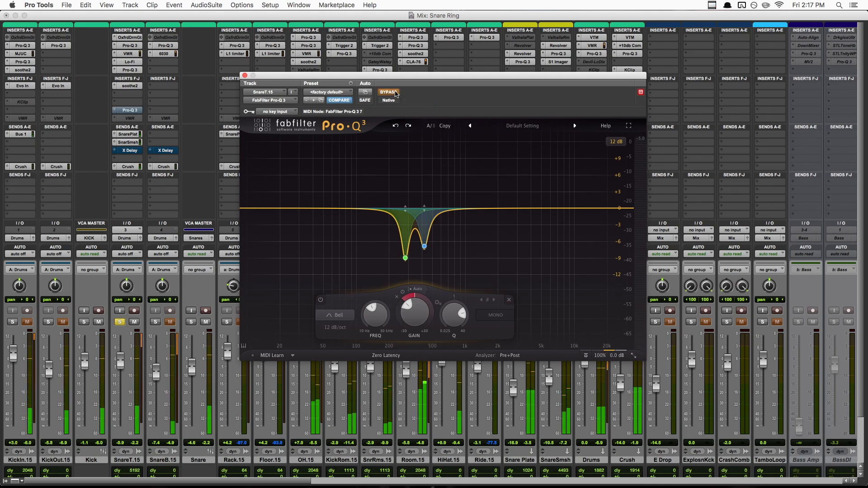
click(395, 93)
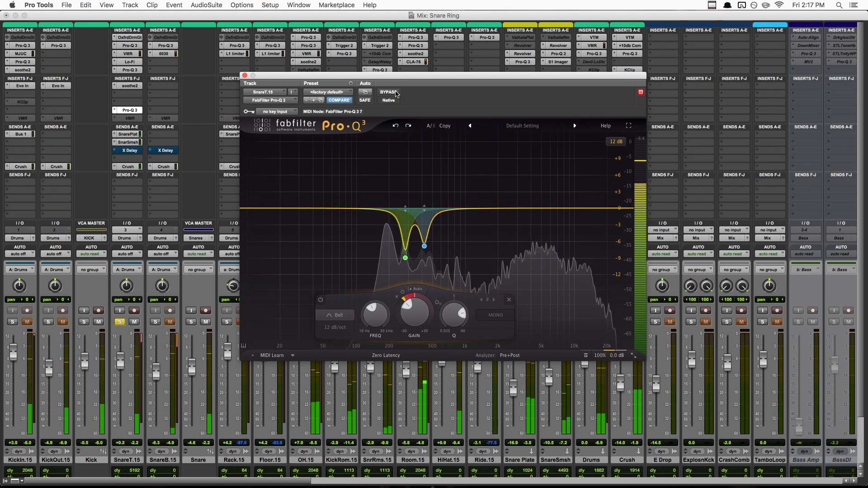
click(395, 93)
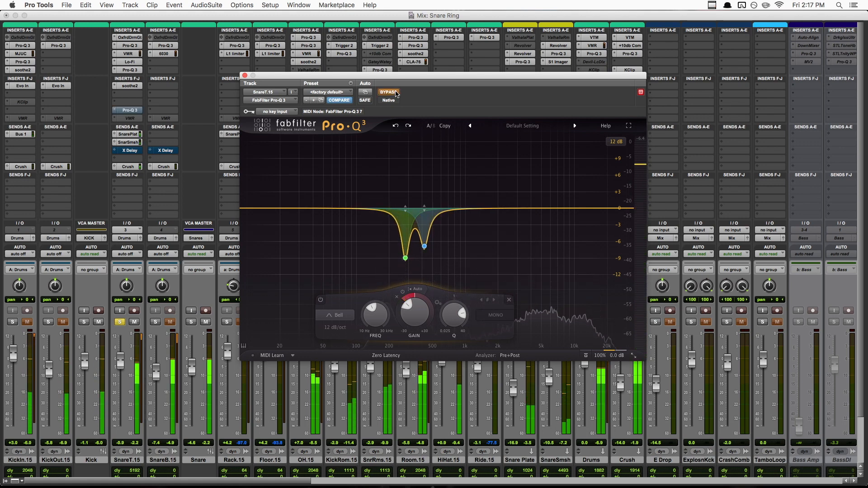
click(396, 94)
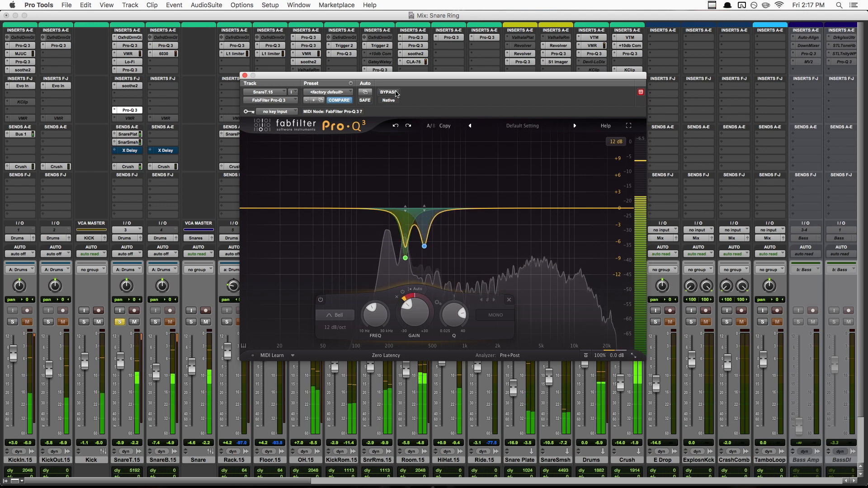